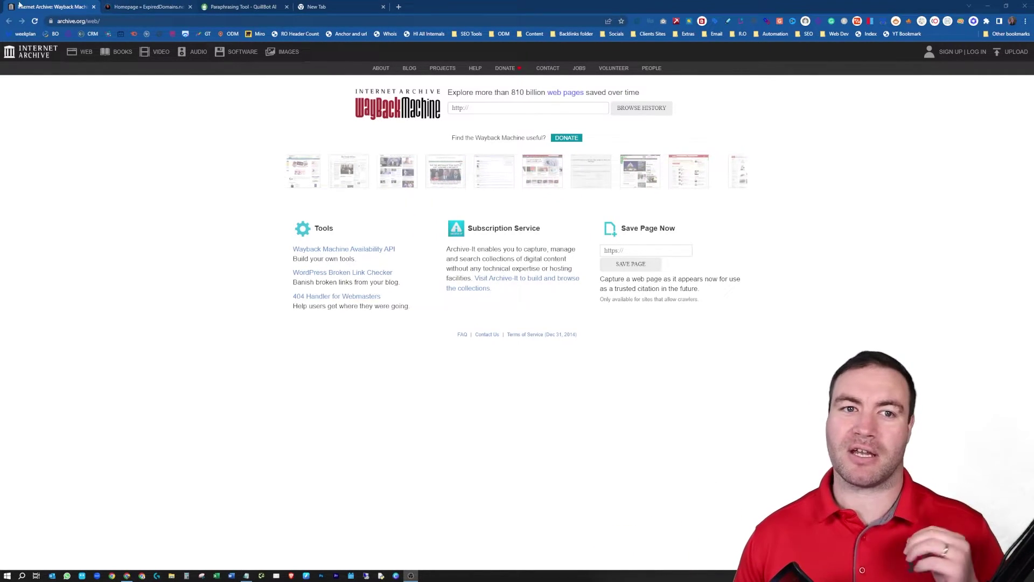
# Search ExpiredDomains.net for the keyword 'plumber', listing about 87,003 matching domains
pyautogui.click(133, 10)
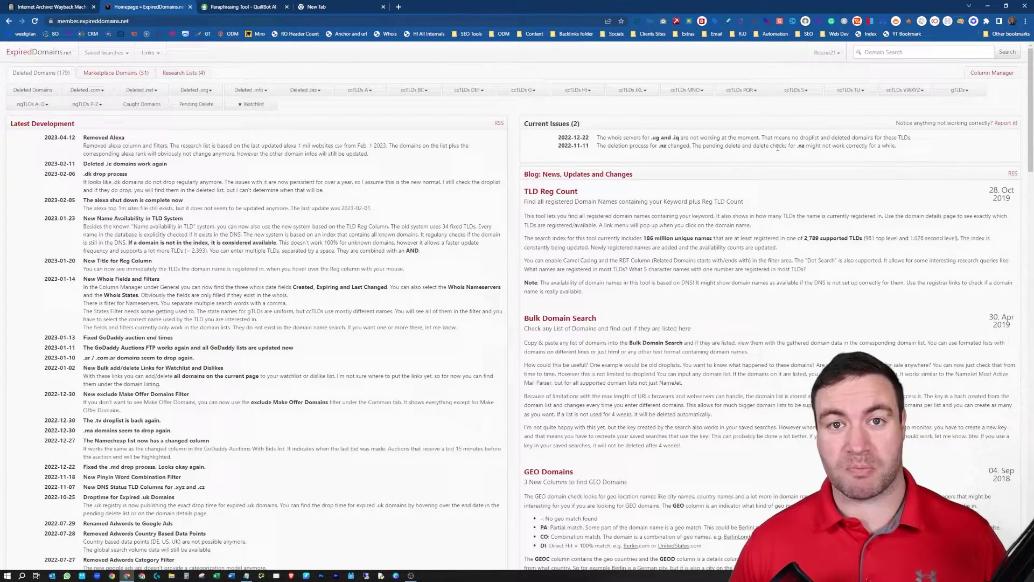
pyautogui.click(891, 51)
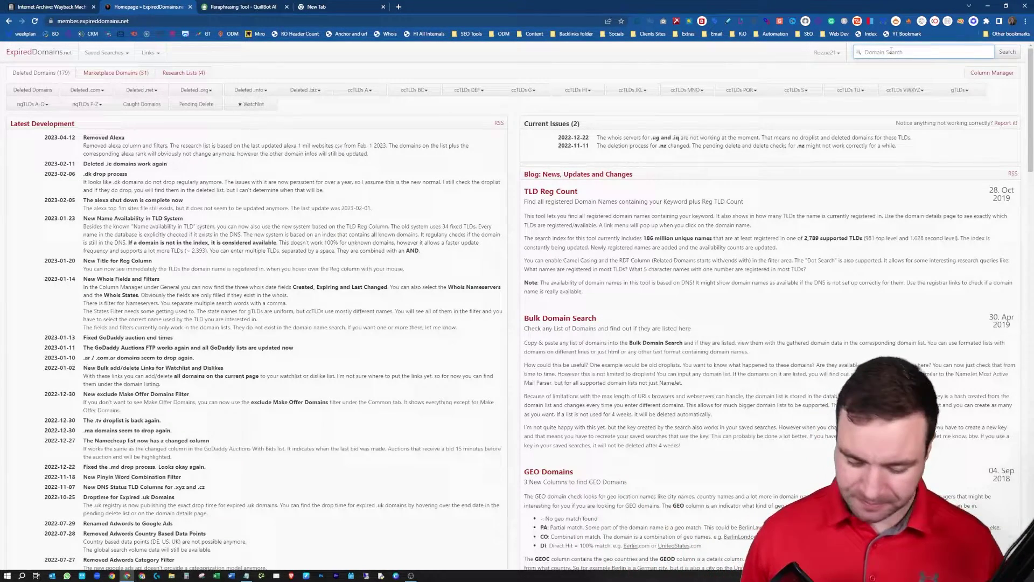
pyautogui.write('plumb')
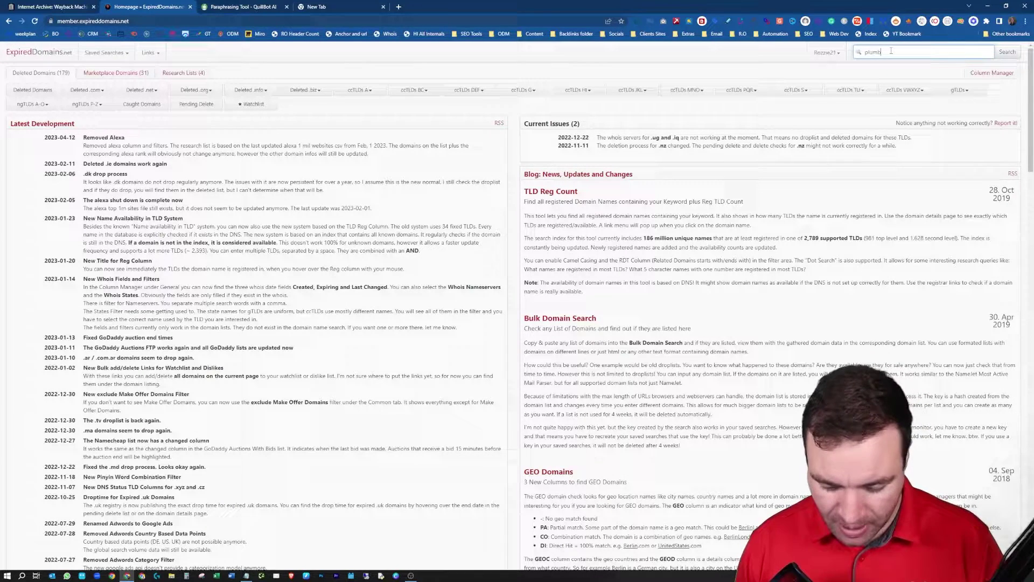
pyautogui.write('er')
pyautogui.press('Return')
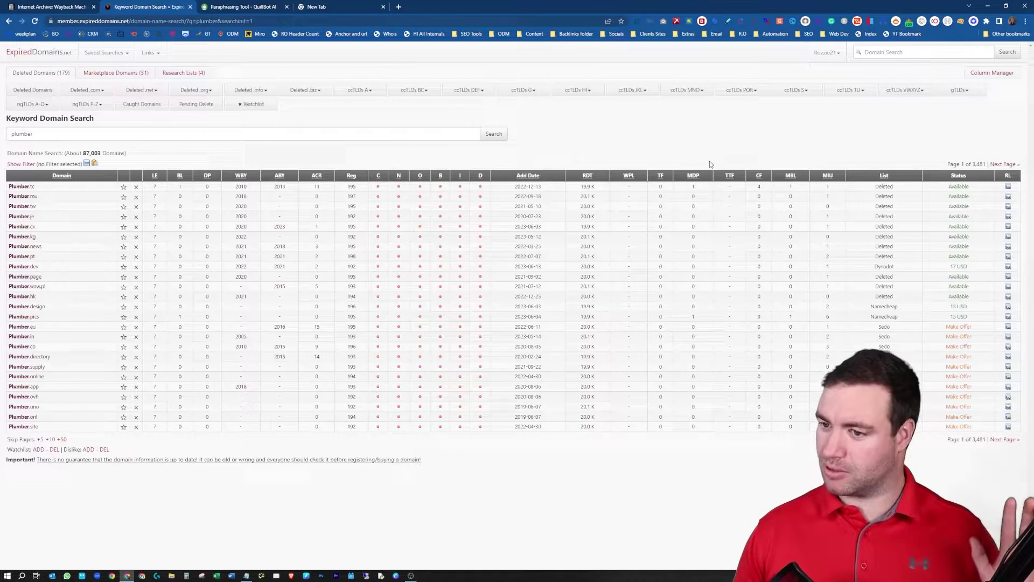
# Sort the plumber domains by TF and copy SimplyLondonPlumber.com, then return to the Wayback Machine
pyautogui.click(659, 179)
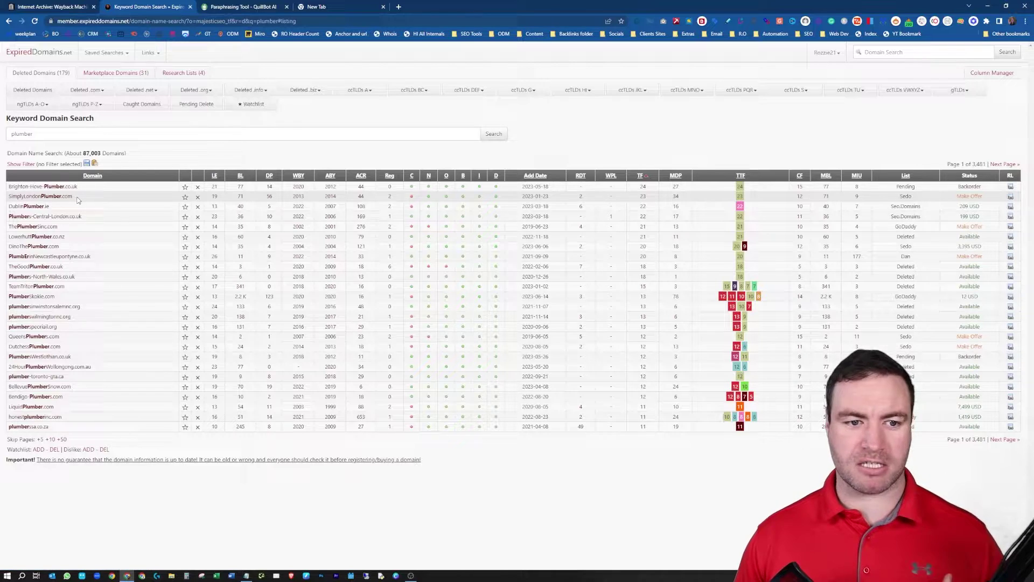
pyautogui.moveTo(71, 197); pyautogui.dragTo(8, 202)
pyautogui.hotkey('ctrl', 'c')
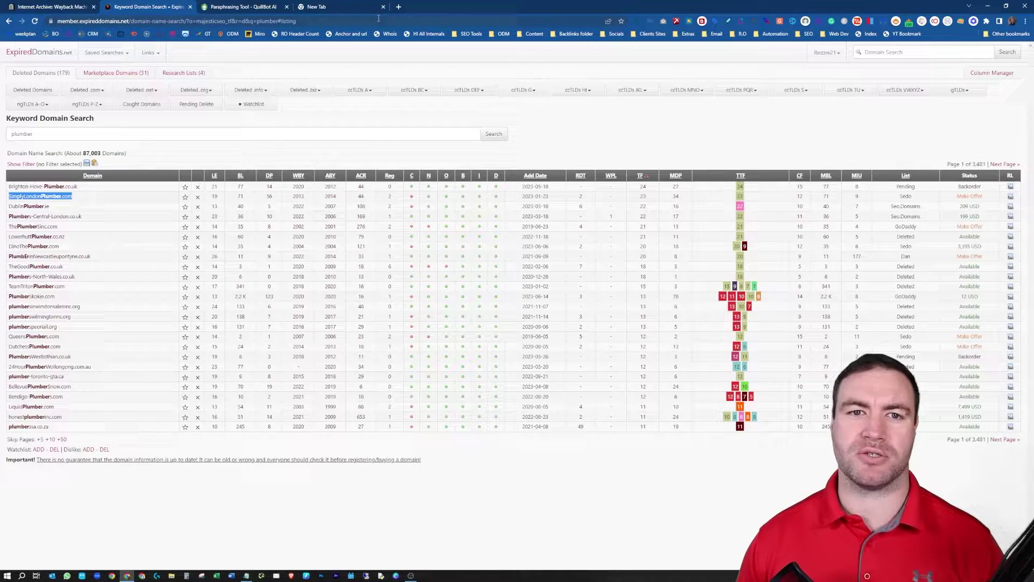
pyautogui.click(56, 6)
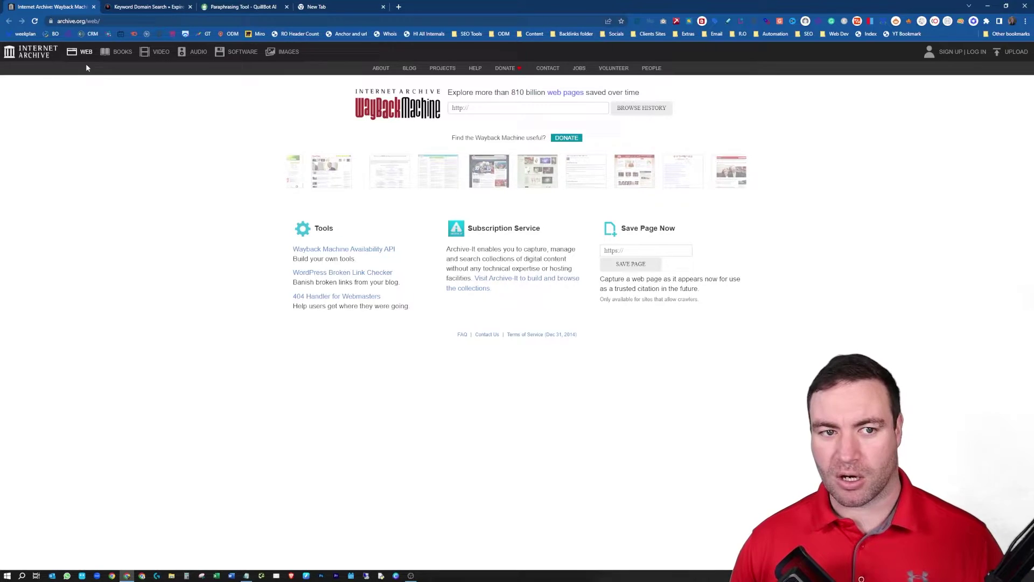
# Paste SimplyLondonPlumber.com into Wayback to see its 47 captures from 2014 to 2023
pyautogui.click(466, 109)
pyautogui.hotkey('ctrl', 'v')
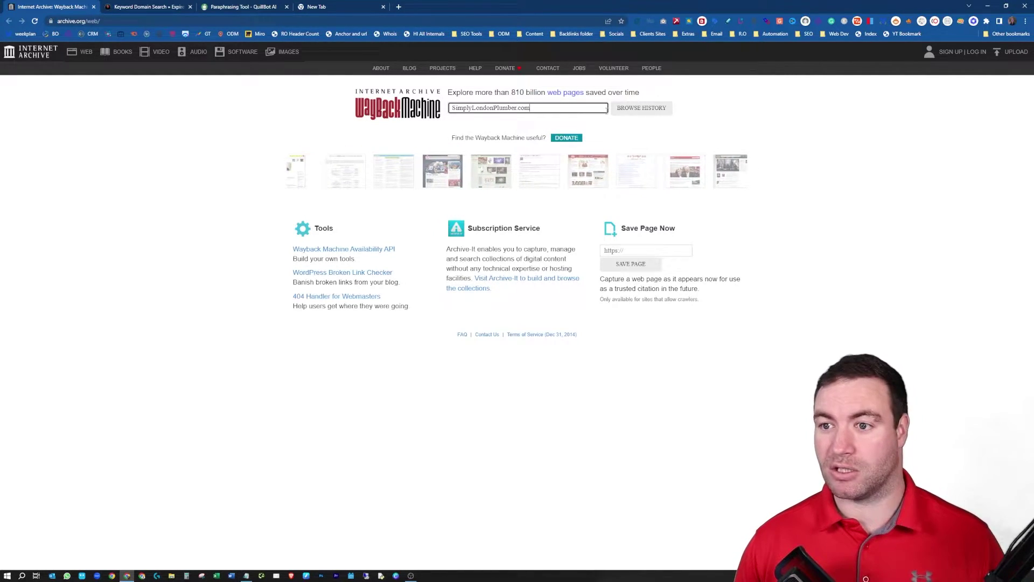
pyautogui.click(631, 113)
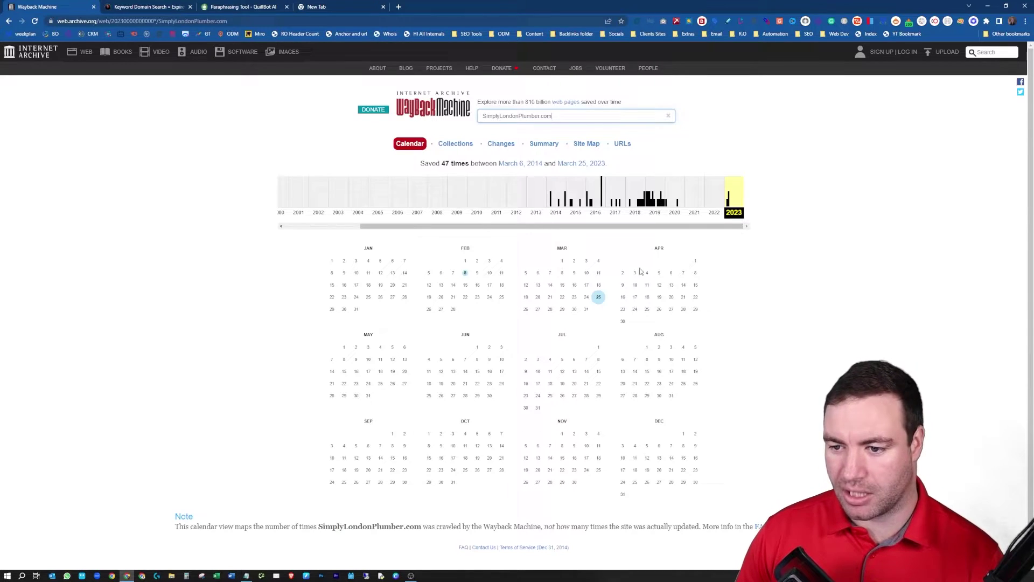
# Open the March 25, 2023 01:43:03 snapshot in a new tab
pyautogui.moveTo(598, 301)
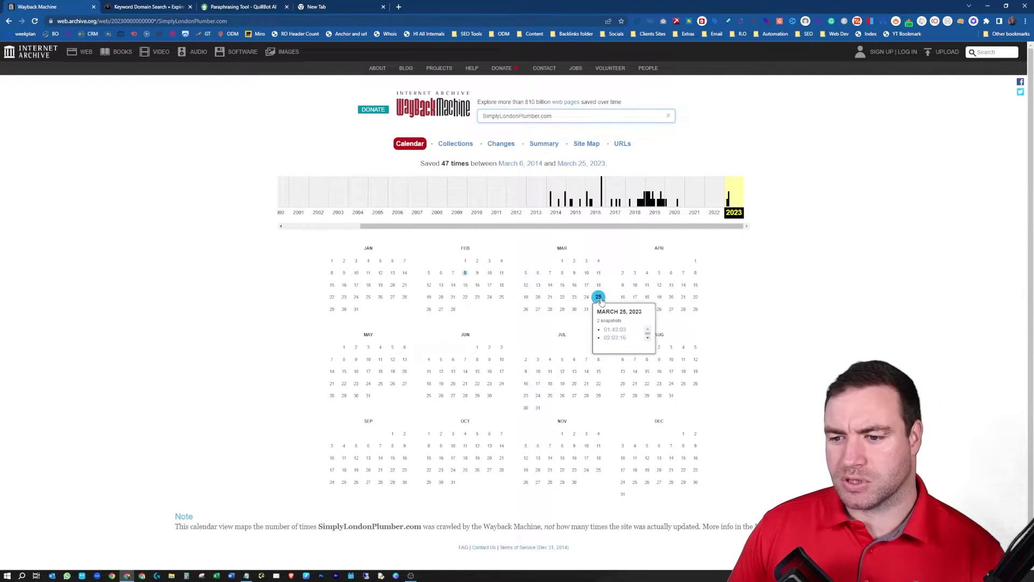
pyautogui.rightClick(614, 330)
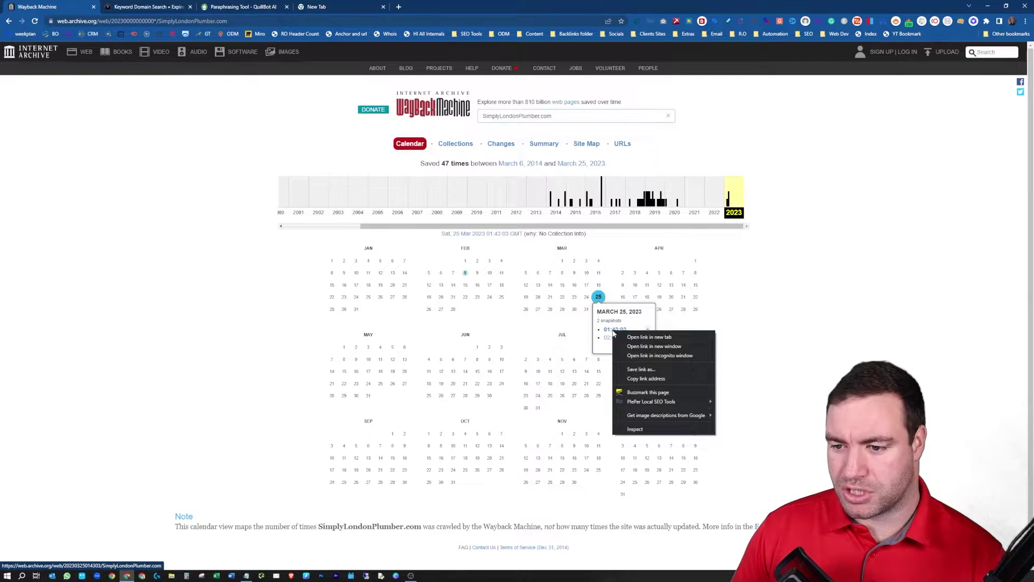
pyautogui.click(622, 337)
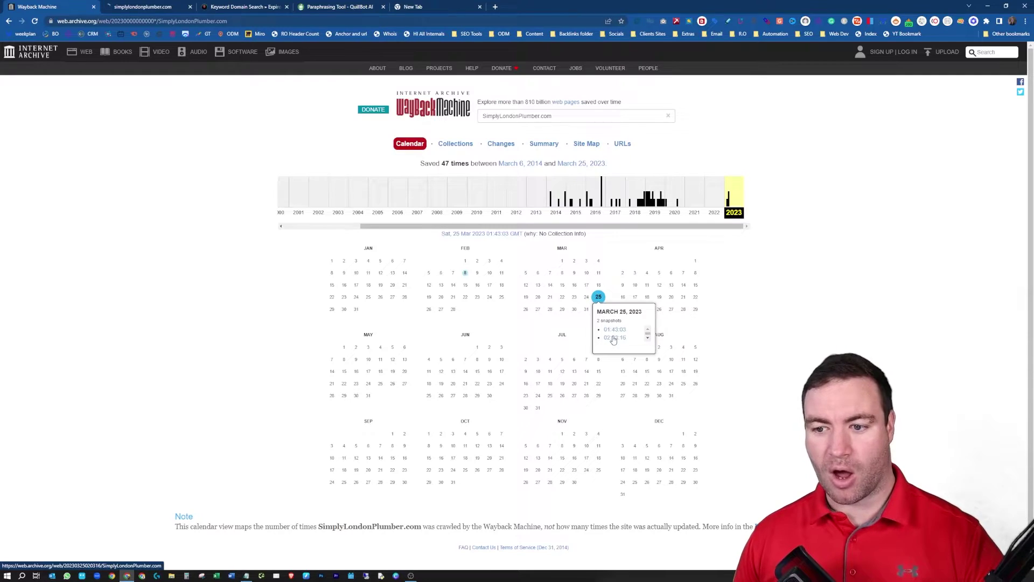
# View the nearly empty March 2023 snapshot and close its tab
pyautogui.click(145, 12)
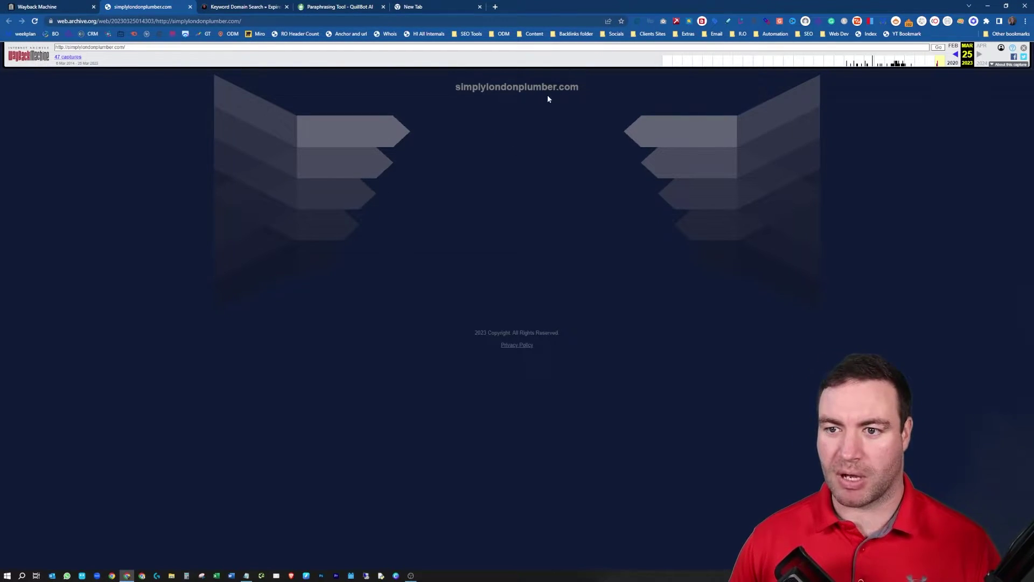
pyautogui.click(190, 8)
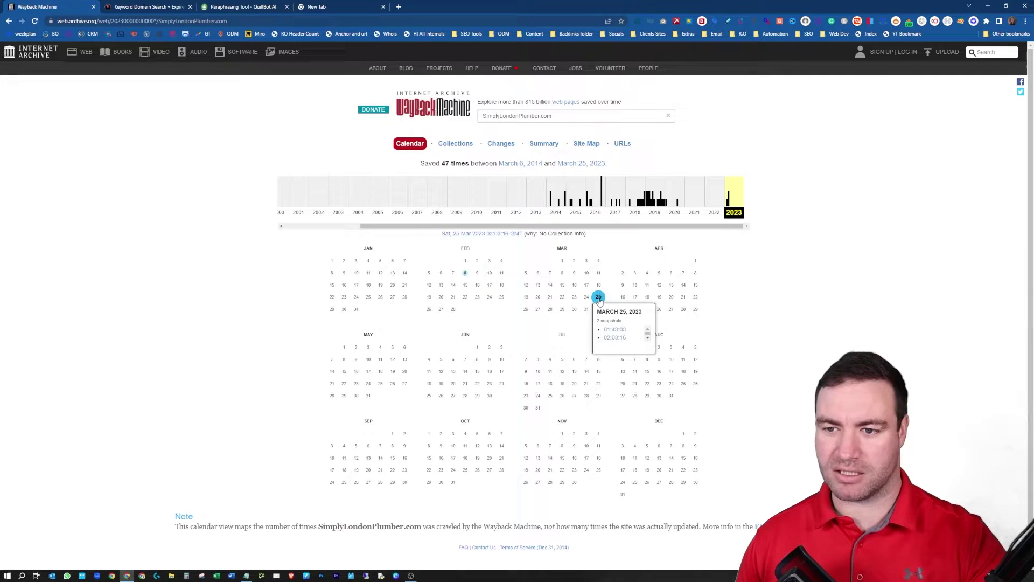
# Show the 2019 calendar, zoom in, and locate the January 26 capture at 20:27:41
pyautogui.click(657, 192)
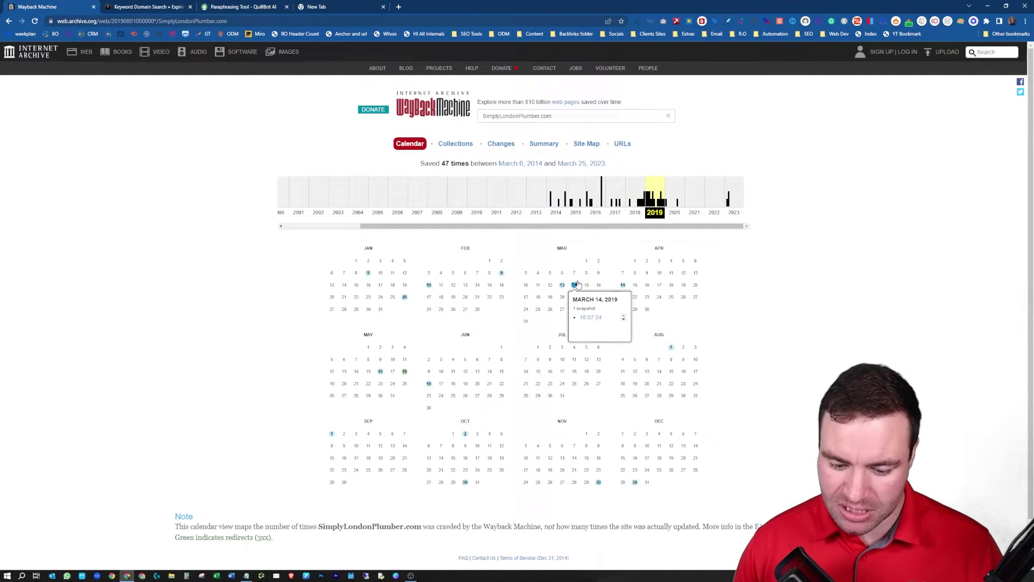
pyautogui.hotkey('ctrl', '+')
pyautogui.hotkey('ctrl', '+')
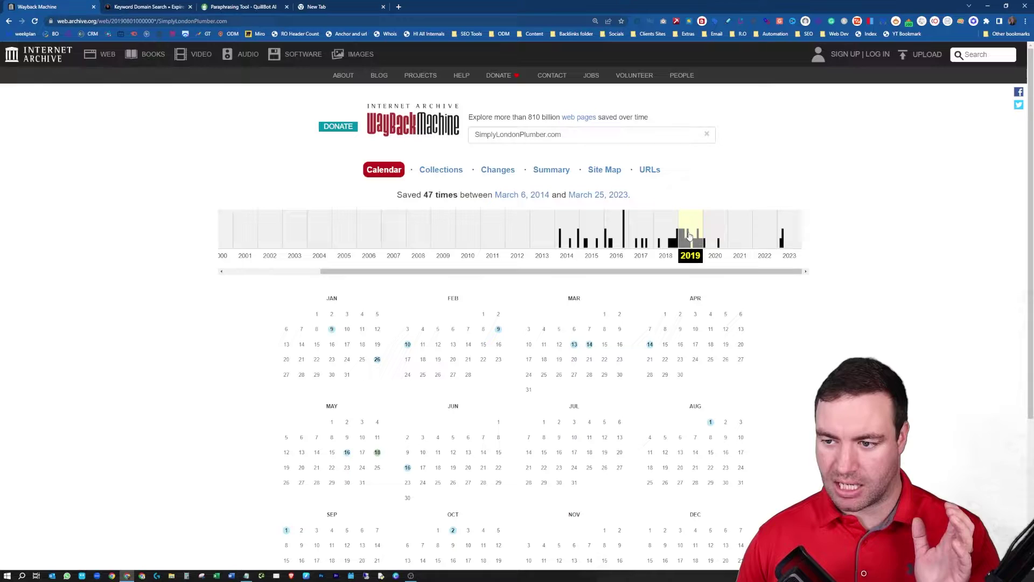
pyautogui.scroll(-2, 694, 248)
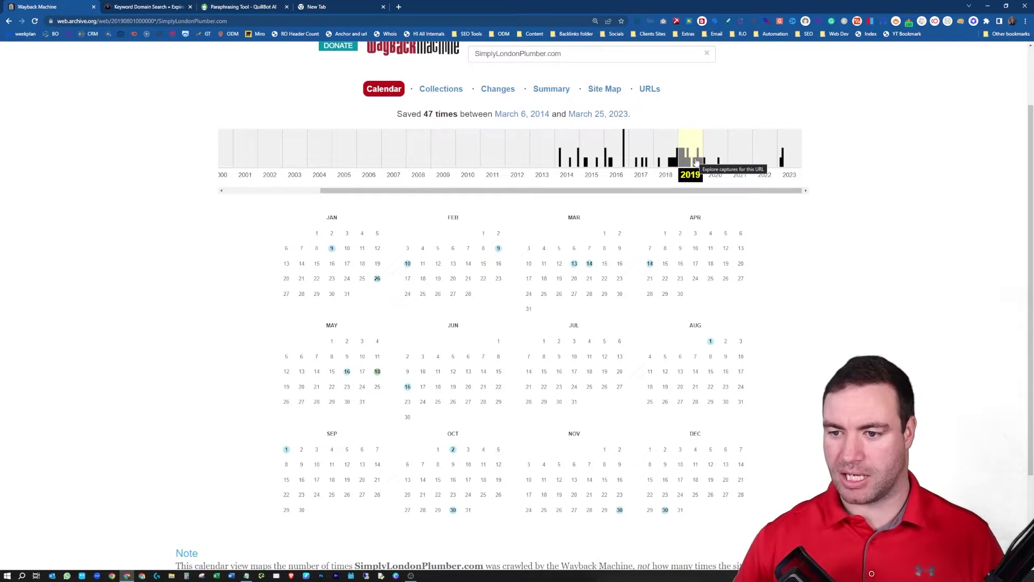
pyautogui.moveTo(408, 265)
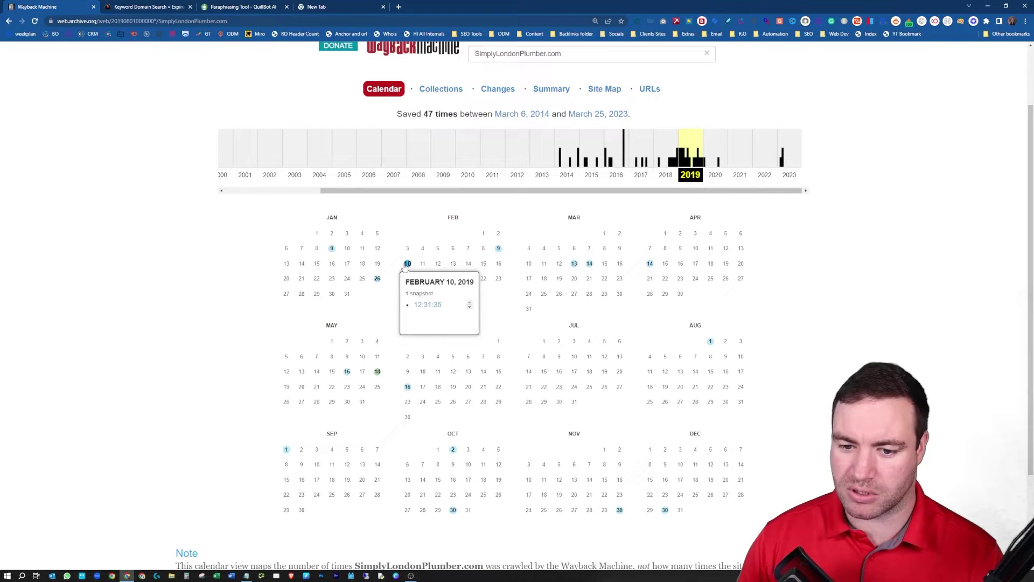
pyautogui.moveTo(377, 372)
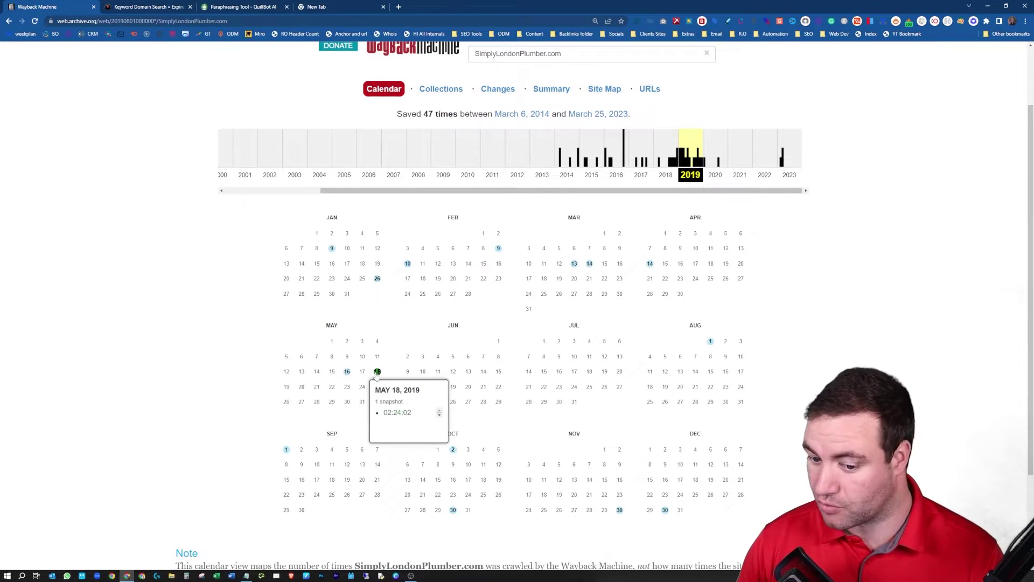
pyautogui.scroll(-1, 376, 375)
pyautogui.scroll(-1, 312, 383)
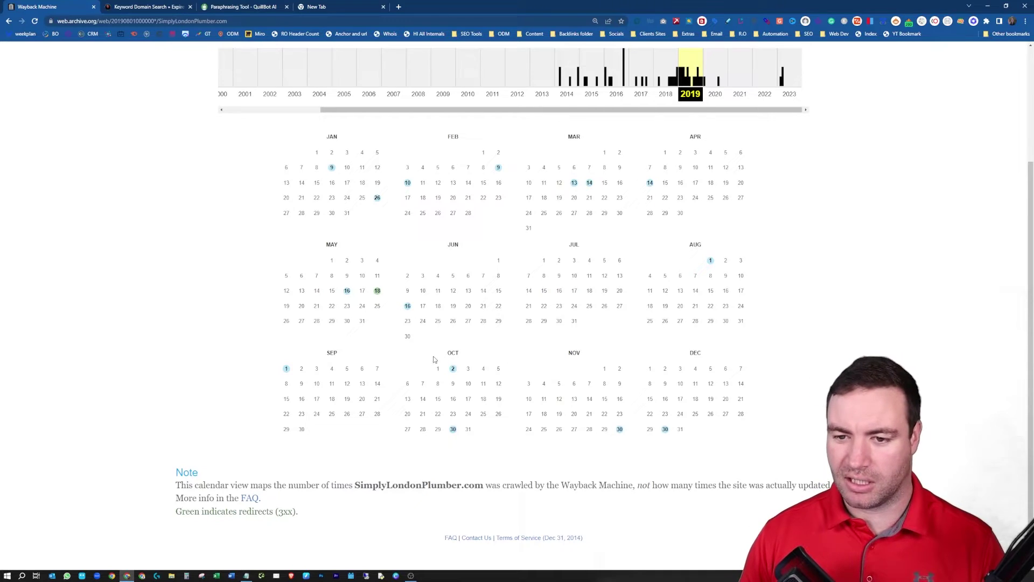
pyautogui.scroll(2, 432, 358)
pyautogui.moveTo(377, 278)
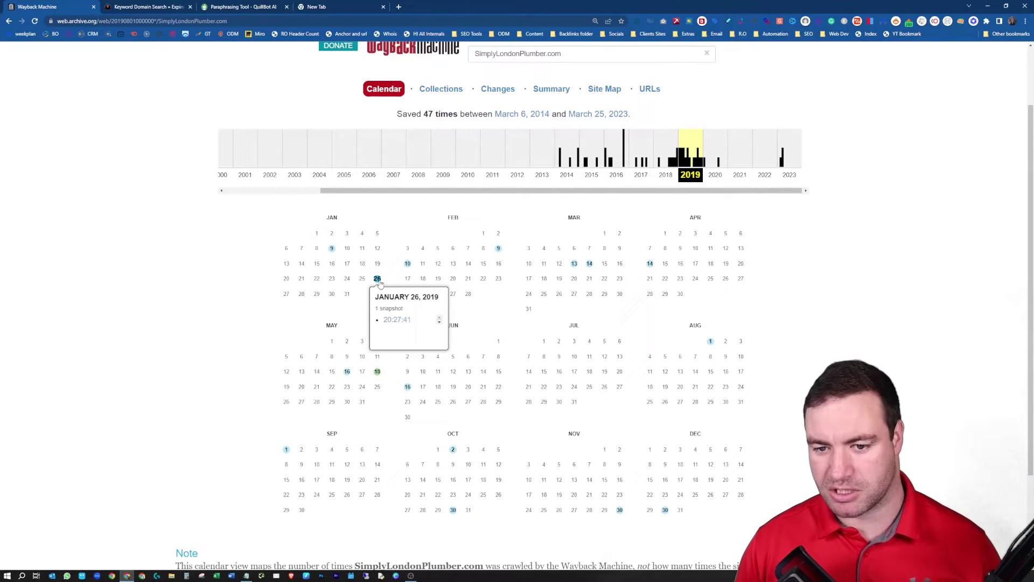
# Open the January 26, 2019 20:27:41 snapshot in a new tab and view it
pyautogui.rightClick(397, 323)
pyautogui.click(398, 325)
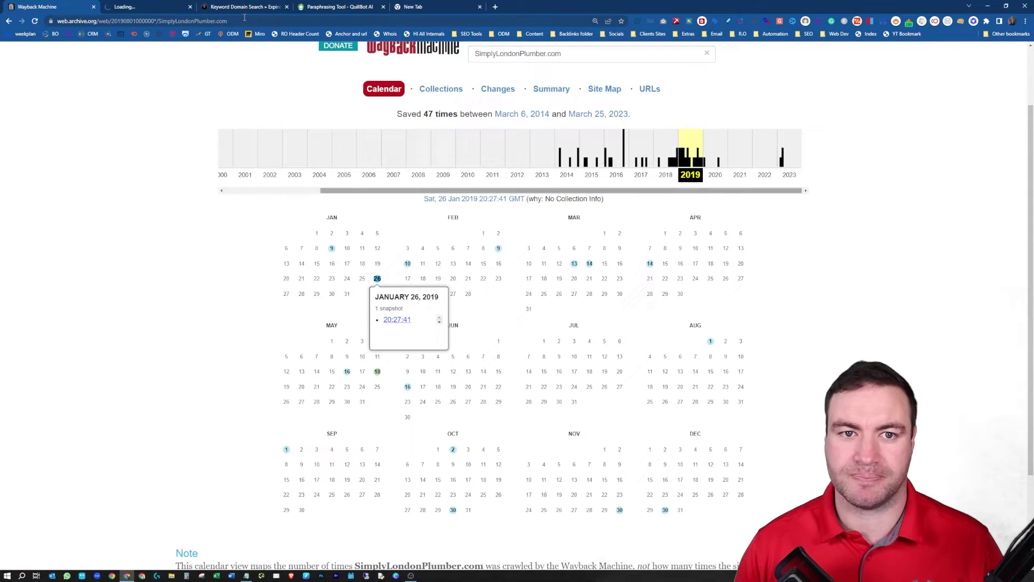
pyautogui.click(162, 6)
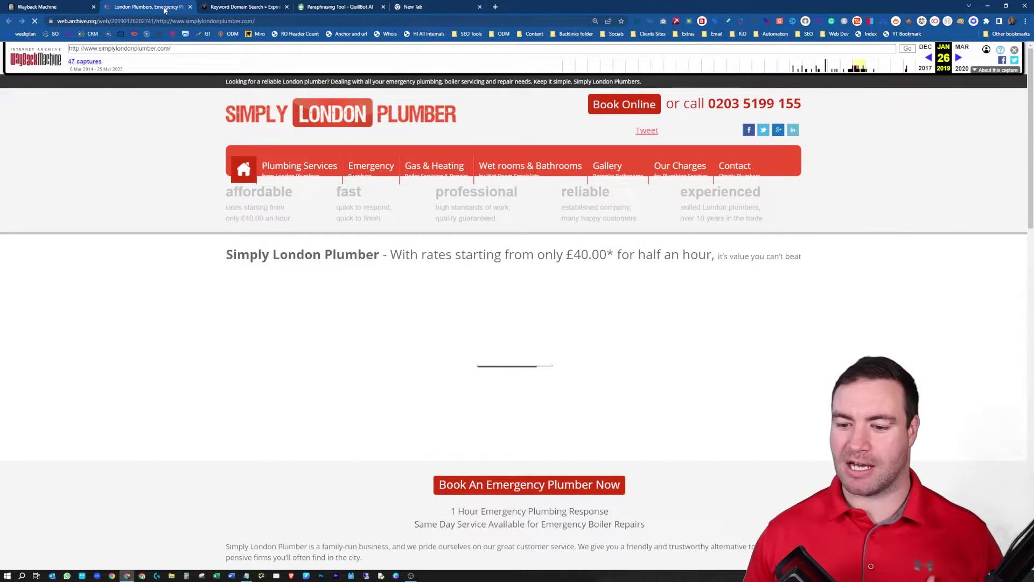
# Select the homepage intro paragraphs of the archived plumbing site
pyautogui.scroll(-4, 210, 212)
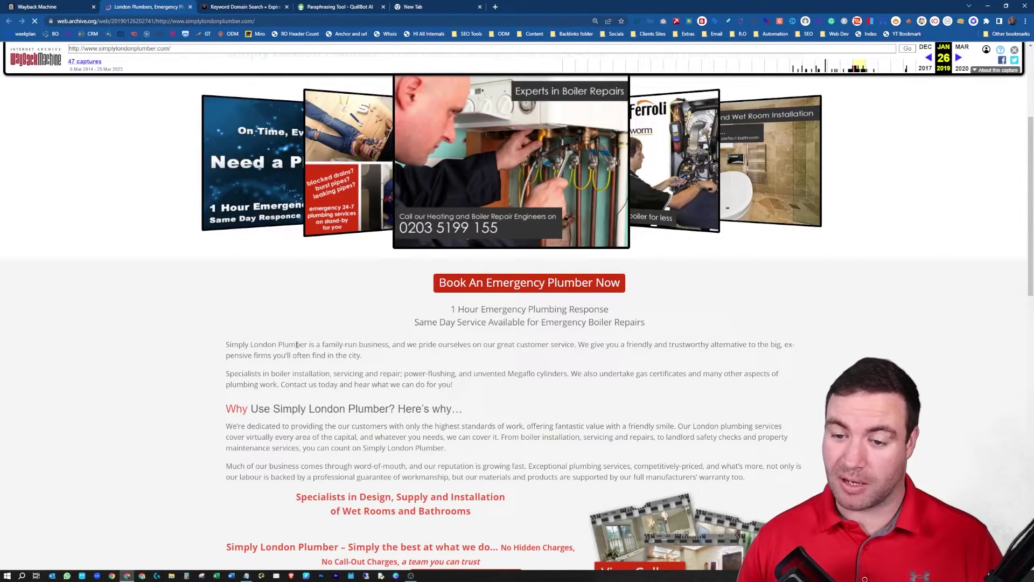
pyautogui.scroll(-2, 297, 345)
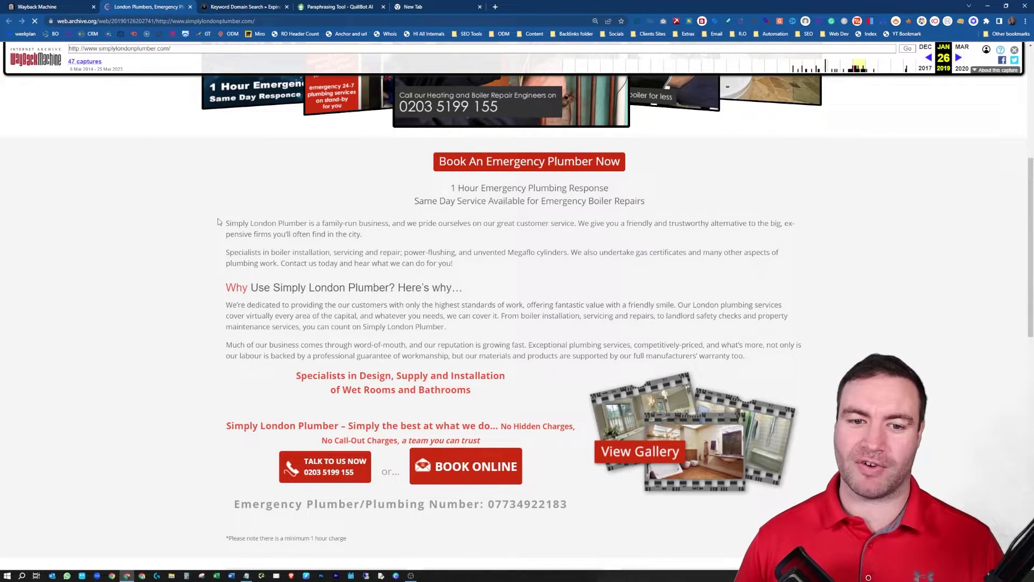
pyautogui.moveTo(216, 220); pyautogui.dragTo(750, 357)
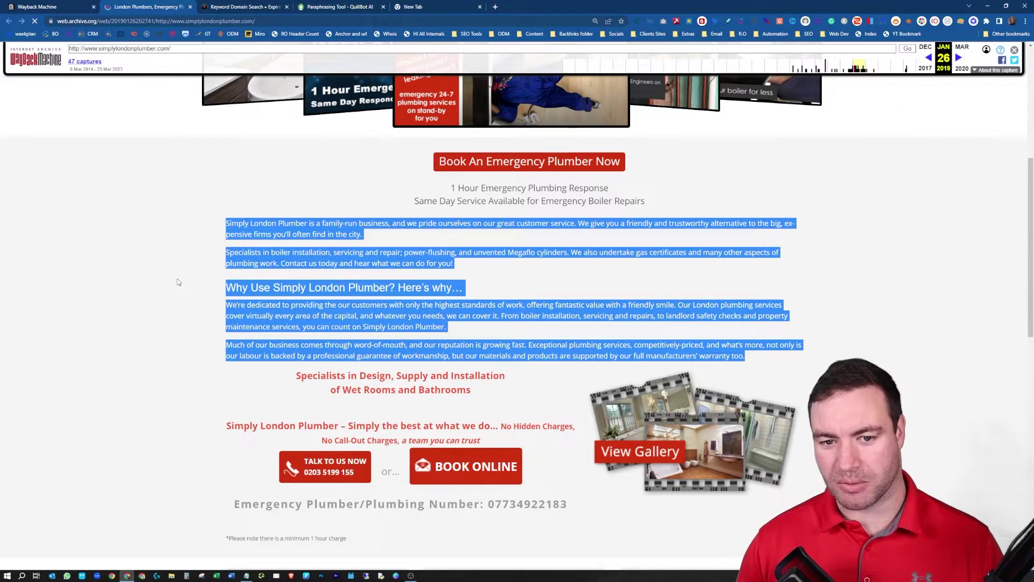
pyautogui.scroll(-5, 306, 279)
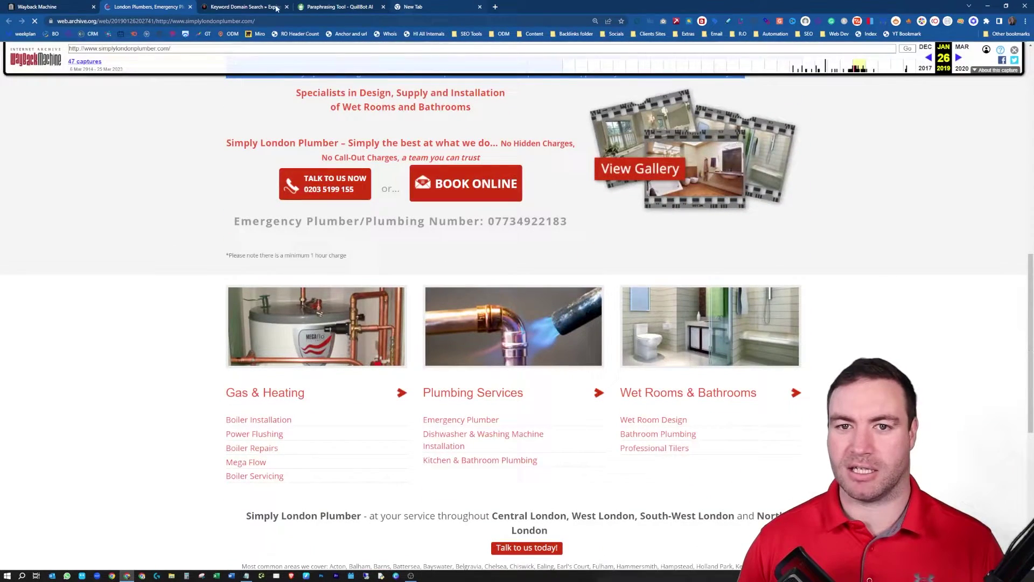
# Paste the copied 184-word homepage text into QuillBot's Standard-mode paraphraser
pyautogui.click(321, 8)
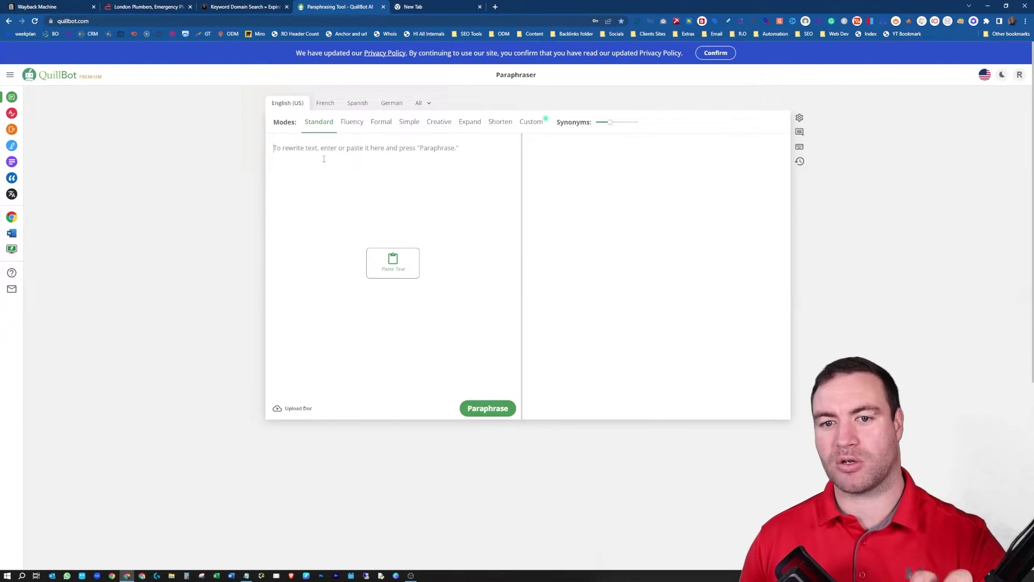
pyautogui.write("Simply London Plumber is a family-run business, and we pride ourselves on our great customer service. We give you a friendly and trustworthy alternative to the big, expensive firms you'll often find in the city.  Specialists in boiler installation, servicing and repair; power-flushing, and unvented Megaflo cylinders. We also undertake gas certificates and many other aspects of plumbing work. Contact us today and hear what we can do for you!   Why Use Simply London Plumber? Here's why... We're dedicated to providing the our customers with only the highest standards of work, offering fantastic value with a friendly smile. Our London plumbing services cover virtually every area of the capital, and whatever you needs, we can cover it. From boiler installation, servicing and repairs, to landlord safety checks and property maintenance services, you can count on Simply London Plumber.  Much of our business comes through word-of-mouth, and our reputation is growing fast. Exceptional plumbing services, competitively-priced, and what's more, not only is our labour backed by a professional guarantee of workmanship, but our materials and products are supported by our full manufacturers' warranty too.")
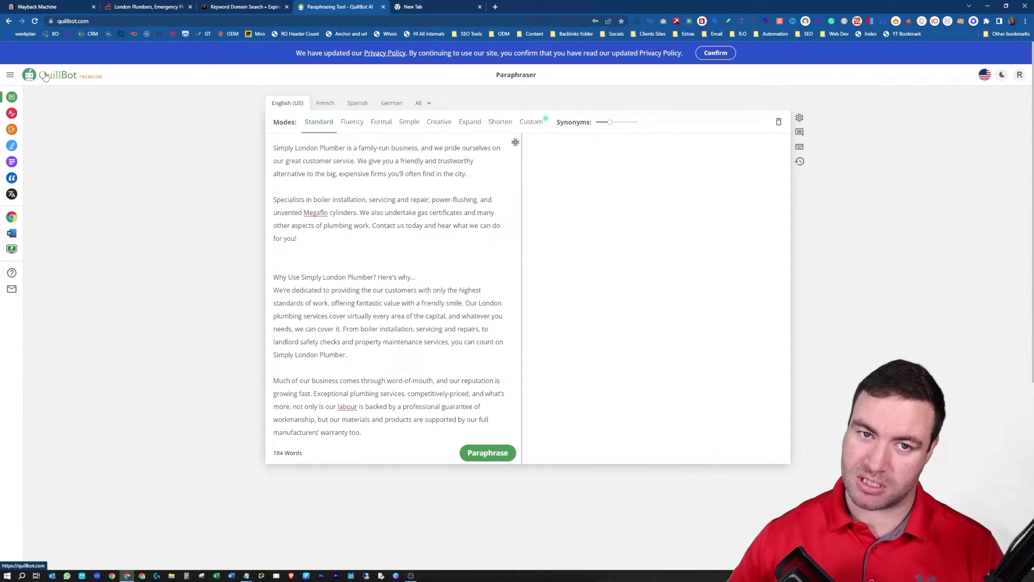
# Back on the January 2019 snapshot, highlight the footer line '© 2019 Simply London Plumber'
pyautogui.click(166, 9)
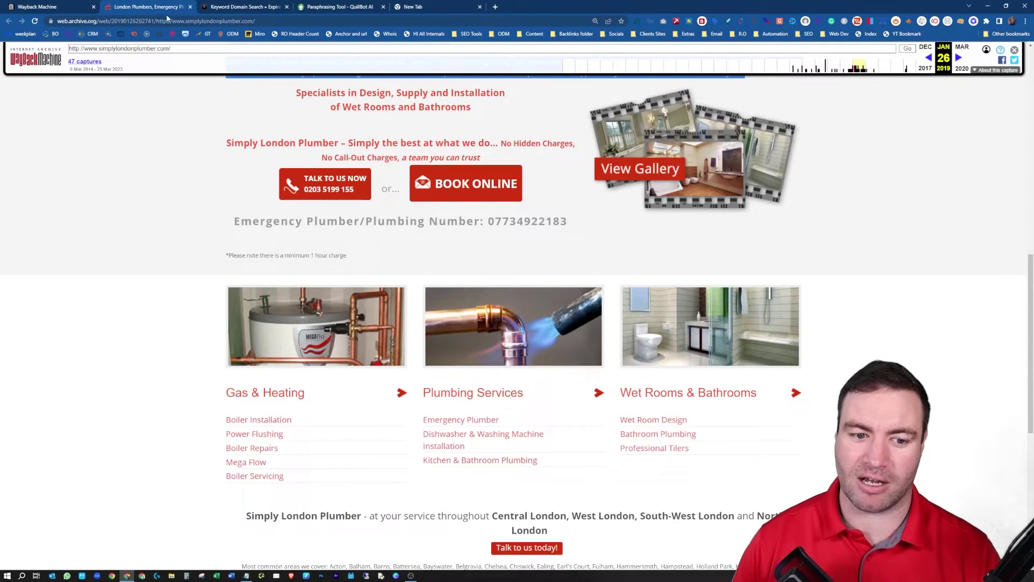
pyautogui.scroll(-7, 232, 324)
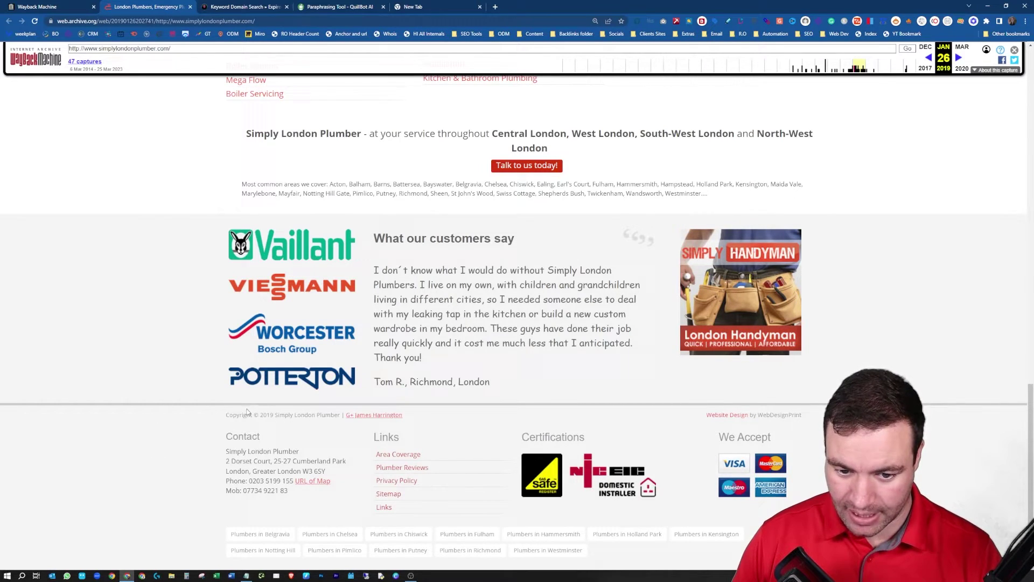
pyautogui.moveTo(229, 415); pyautogui.dragTo(305, 416)
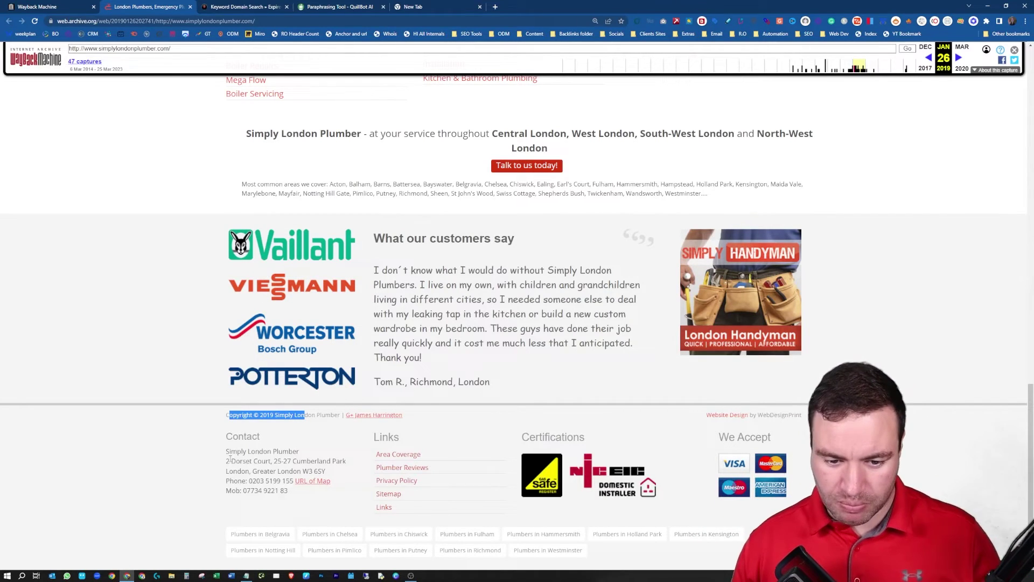
# Highlight 'Simply London Plumber' under the footer's Contact heading
pyautogui.moveTo(229, 452); pyautogui.dragTo(310, 456)
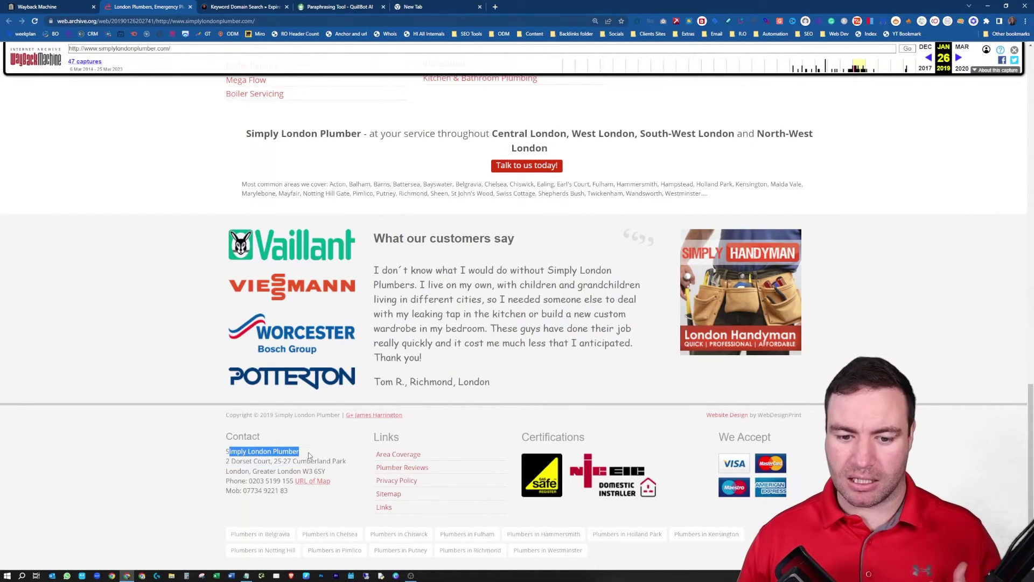